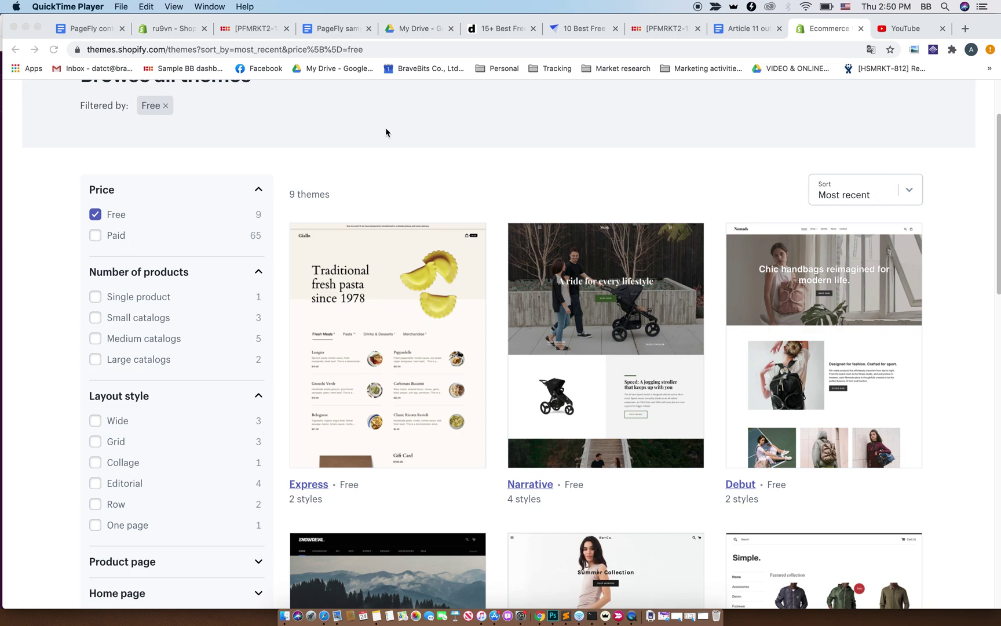
Open the free Express theme's details page in the Theme Store
scroll(387, 237, "up", 3)
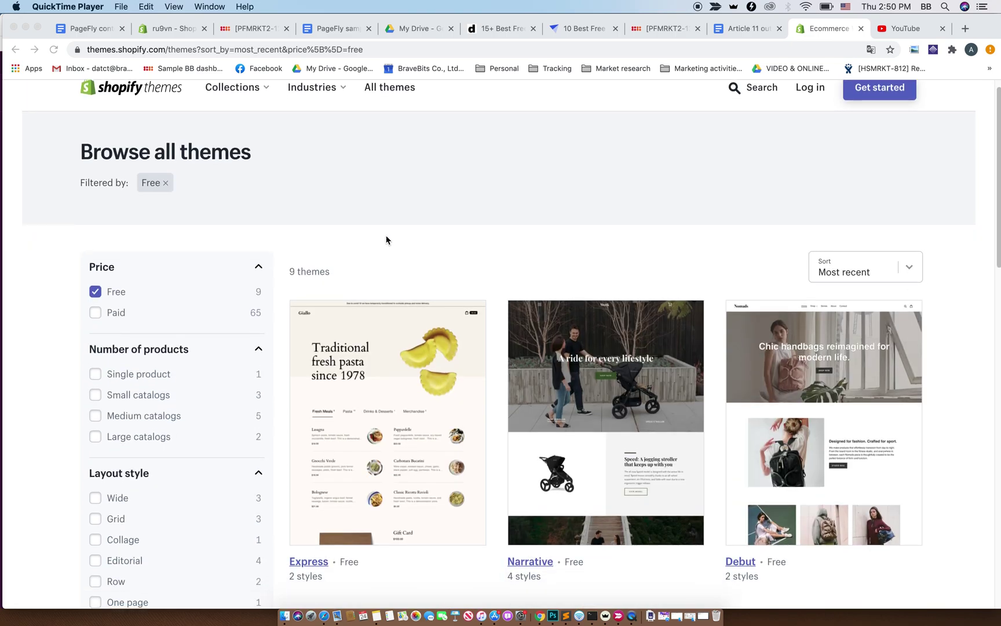
scroll(385, 242, "down", 1)
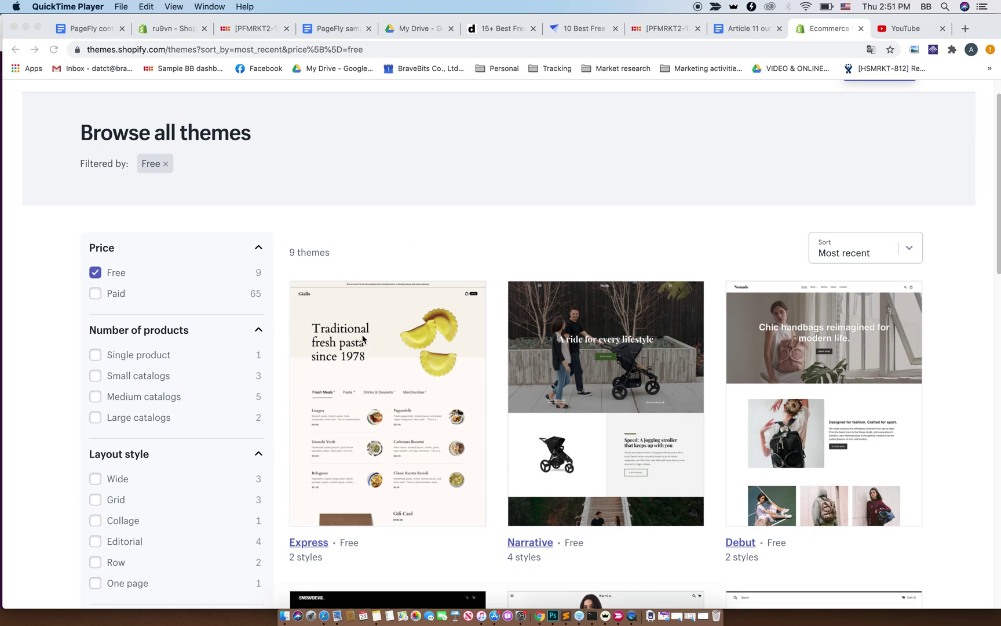
scroll(846, 435, "down", 3)
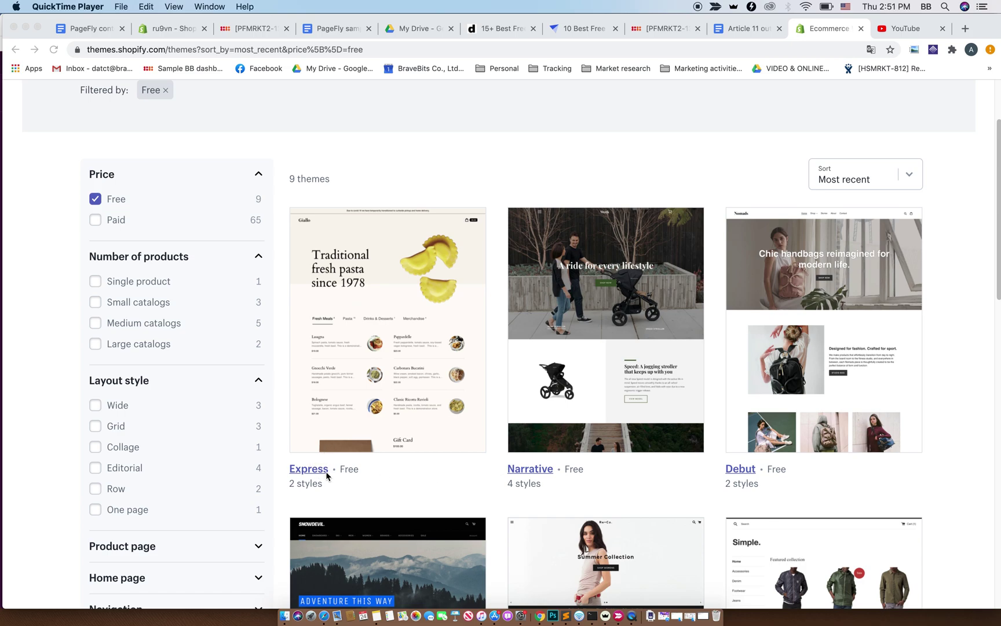
left_click(320, 473)
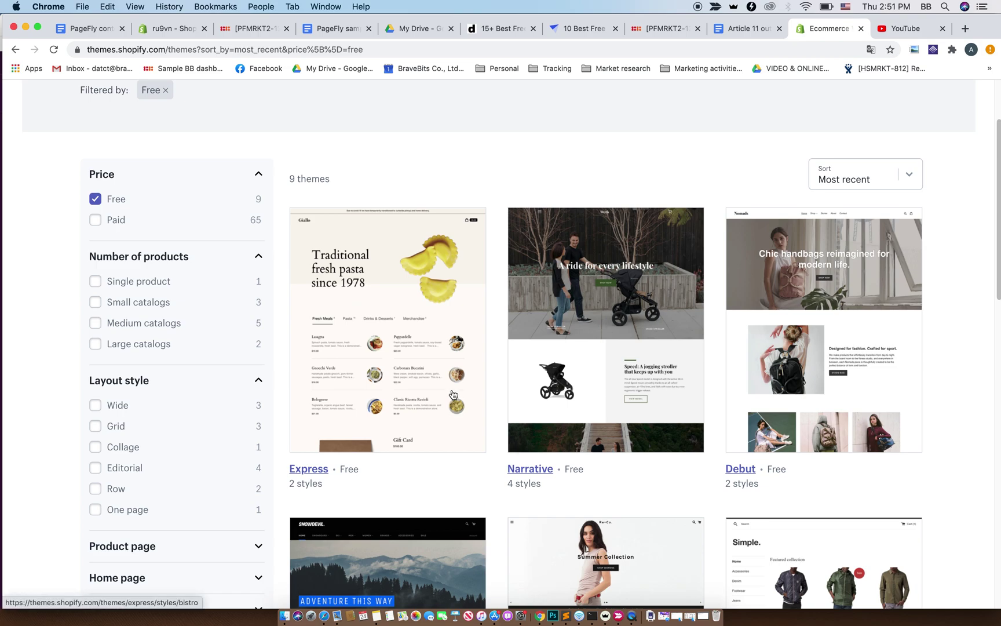
left_click(307, 472)
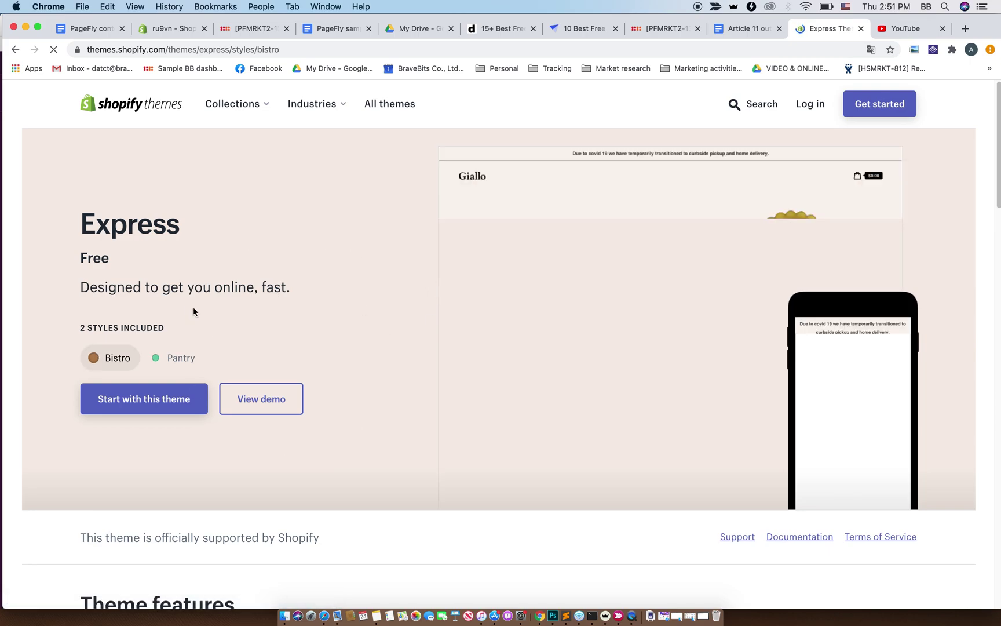
Open the Express demo in a new tab, then select the store admin's web address
right_click(276, 405)
left_click(302, 408)
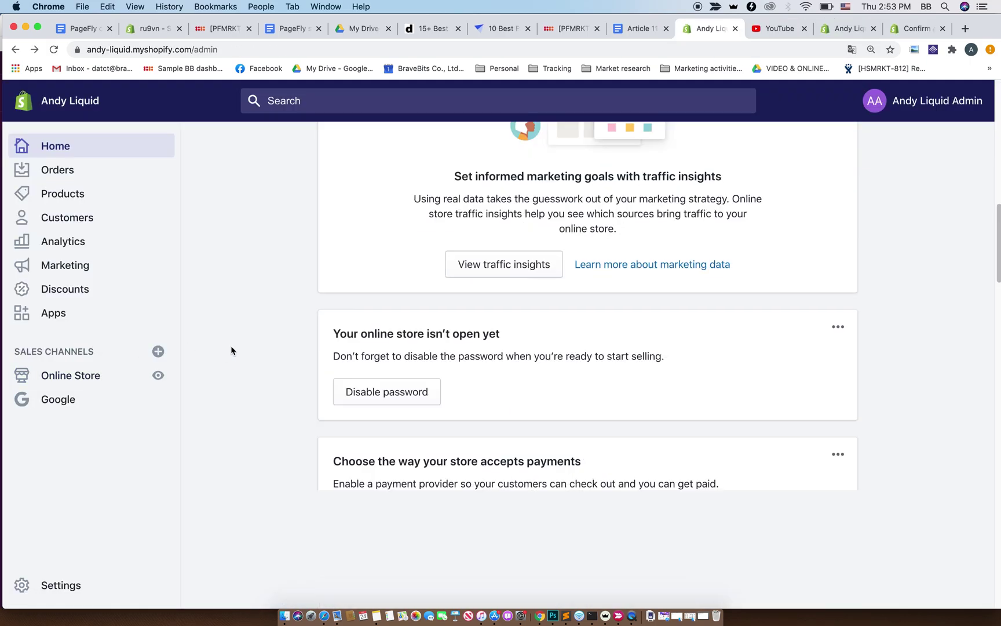
scroll(230, 345, "up", 10)
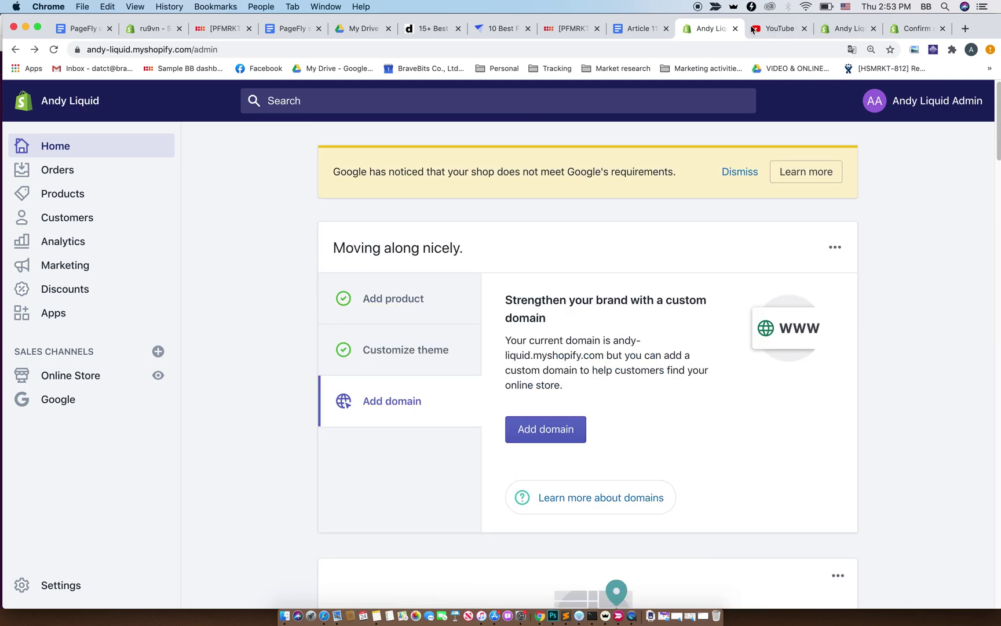
left_click(618, 47)
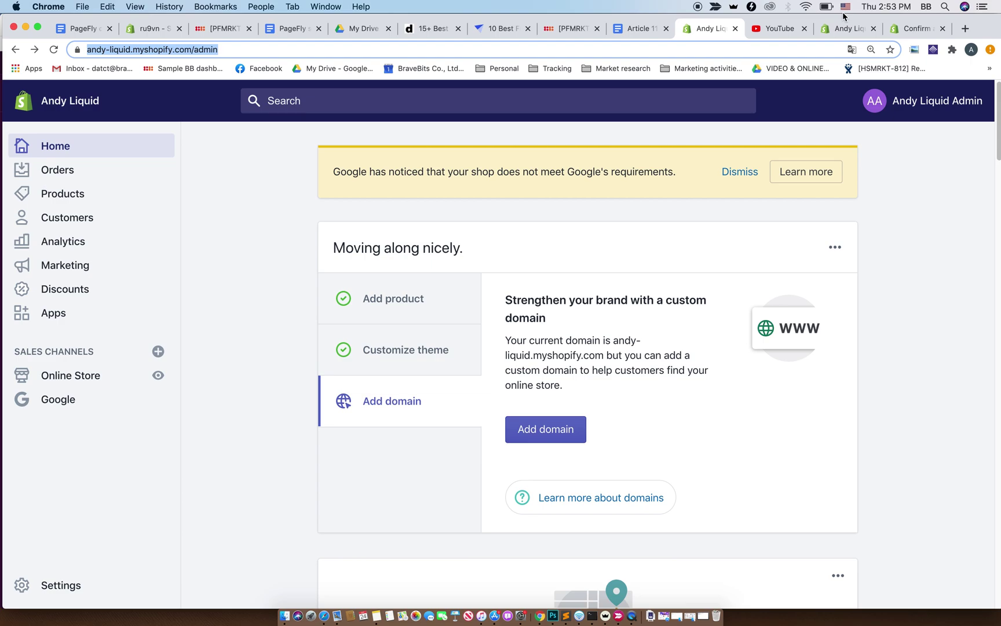
From the Confirm tab, go to the themes.shopify.com home page
left_click(908, 29)
left_click(650, 51)
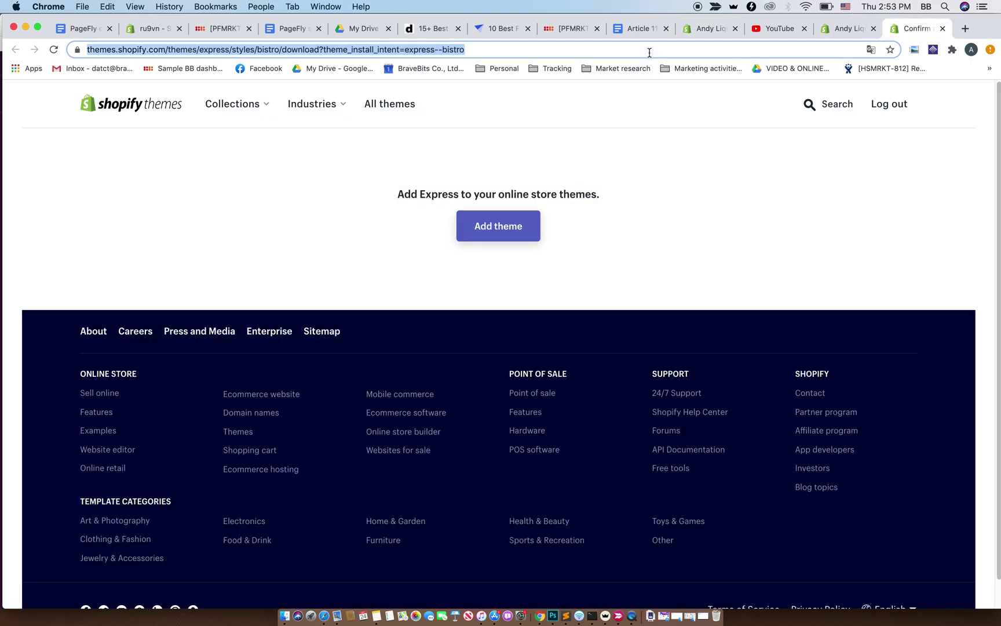
type("theme")
key("Return")
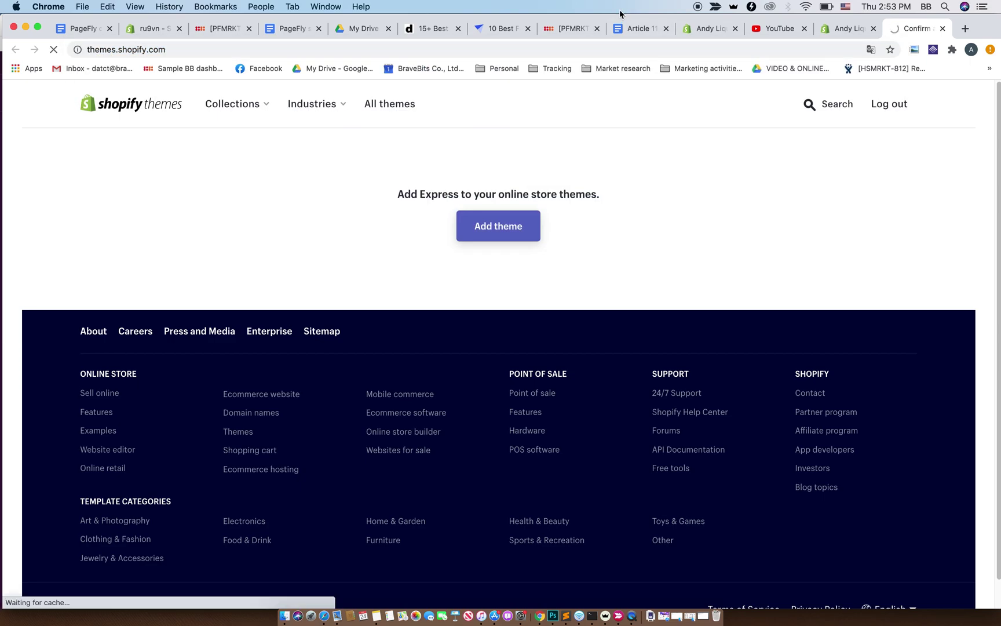
Browse the full theme catalogue and open the Express theme's page
left_click(494, 232)
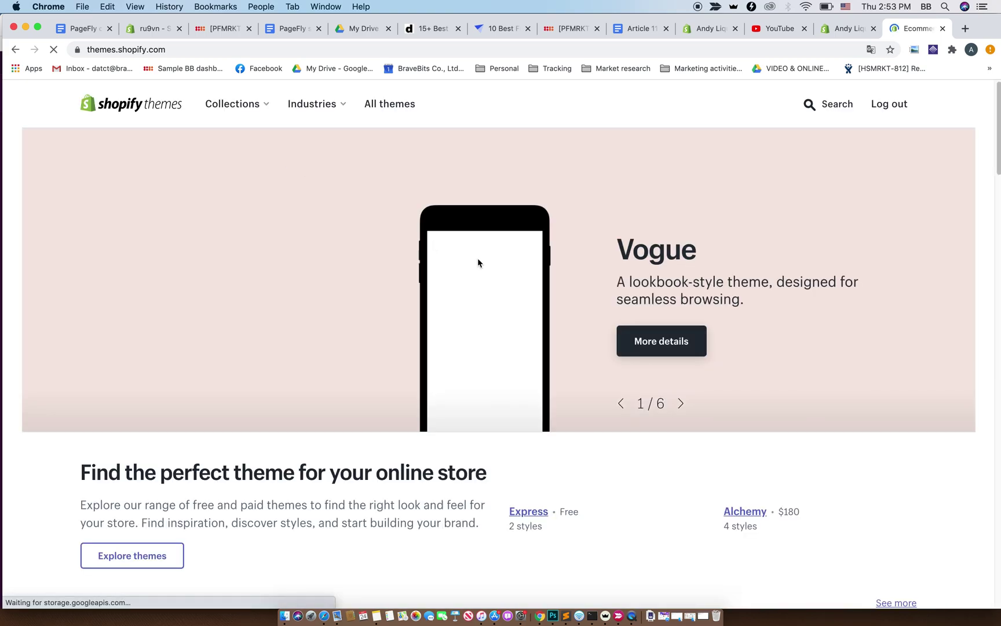
scroll(197, 324, "down", 5)
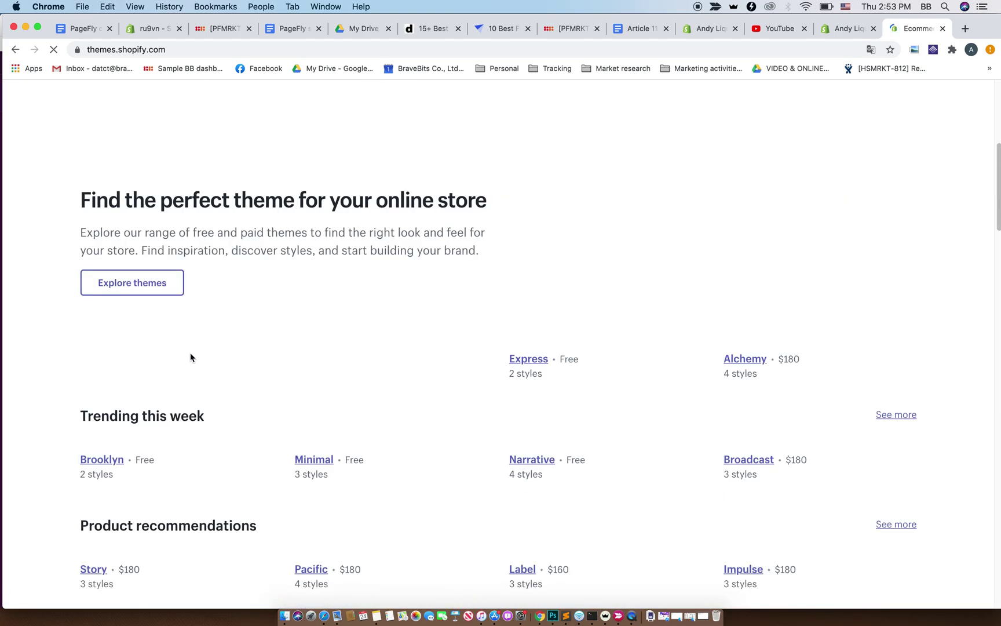
left_click(99, 282)
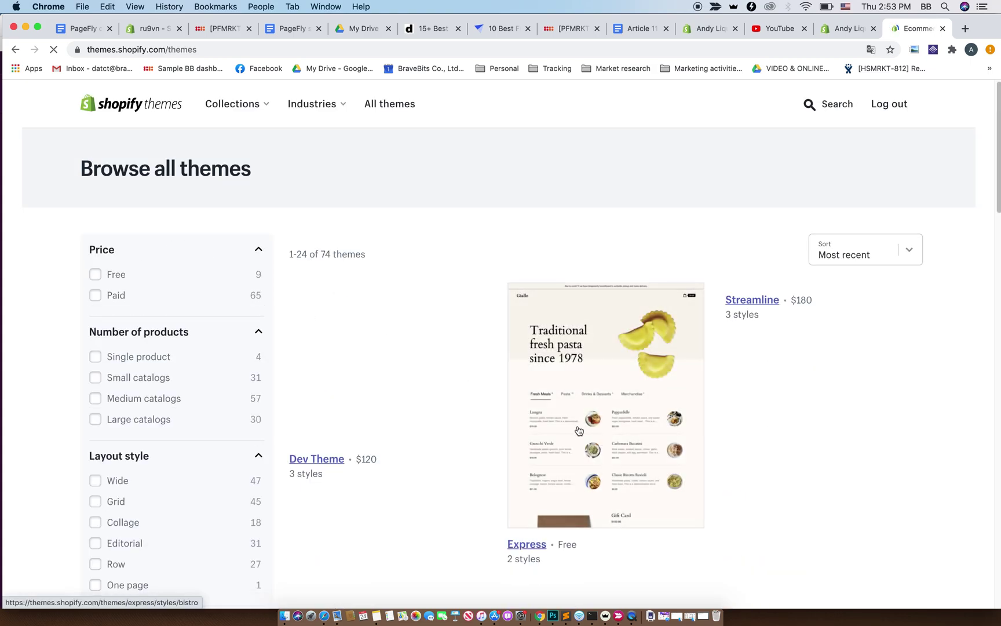
left_click(538, 545)
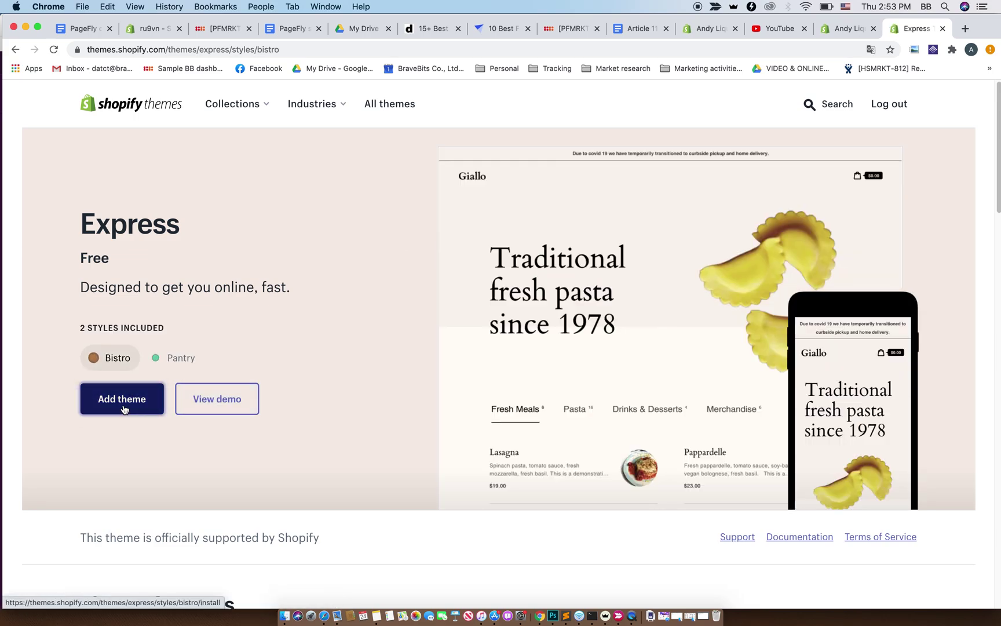
Add the free Express theme to the store using Add theme
left_click(123, 405)
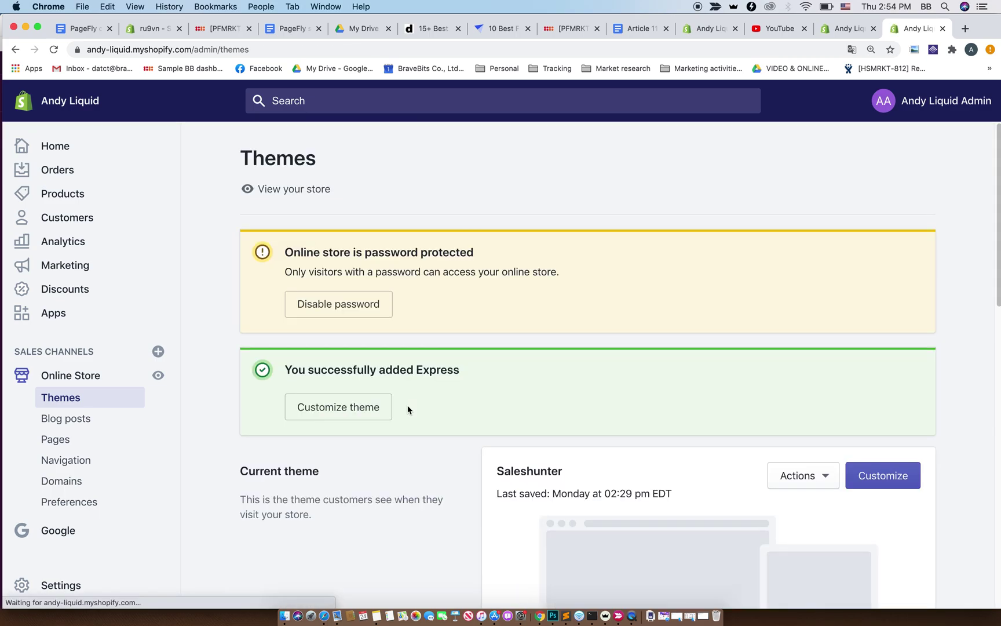
Scroll the admin Themes page to check the 'You successfully added Express' banner and current theme
scroll(419, 415, "down", 1)
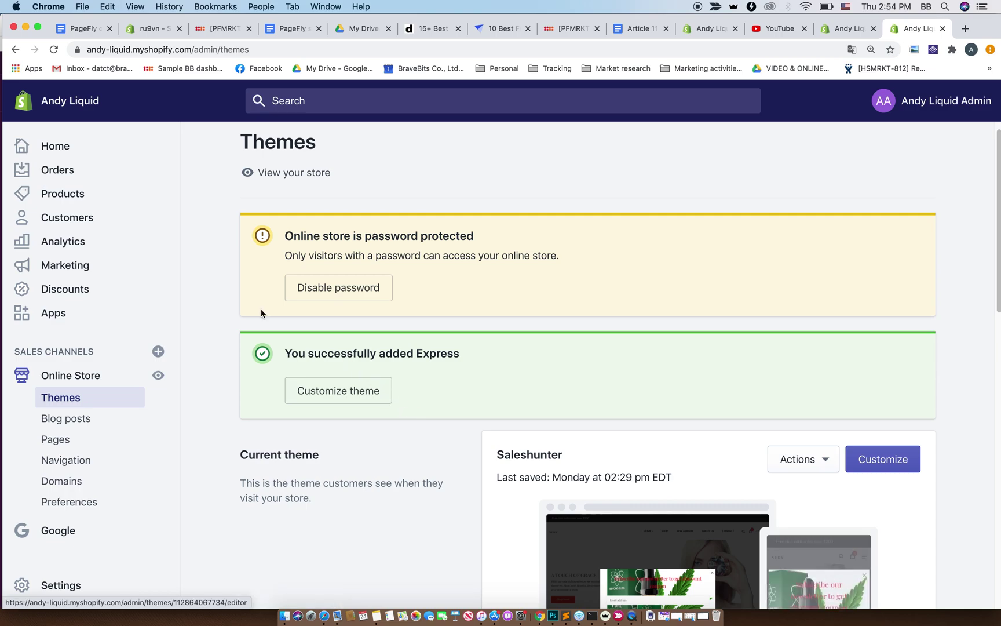
scroll(348, 370, "down", 1)
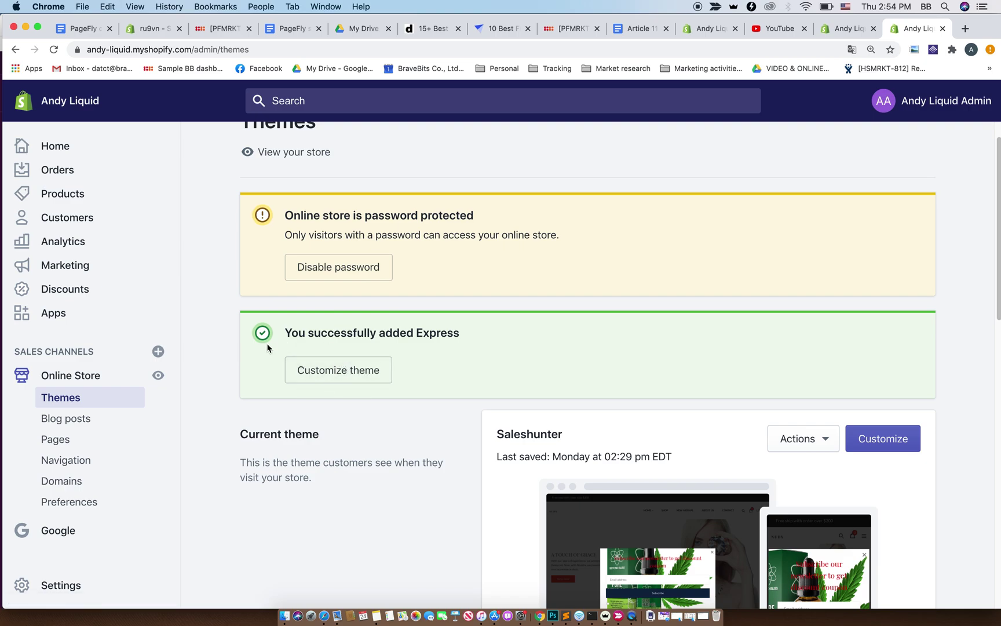
scroll(339, 496, "down", 3)
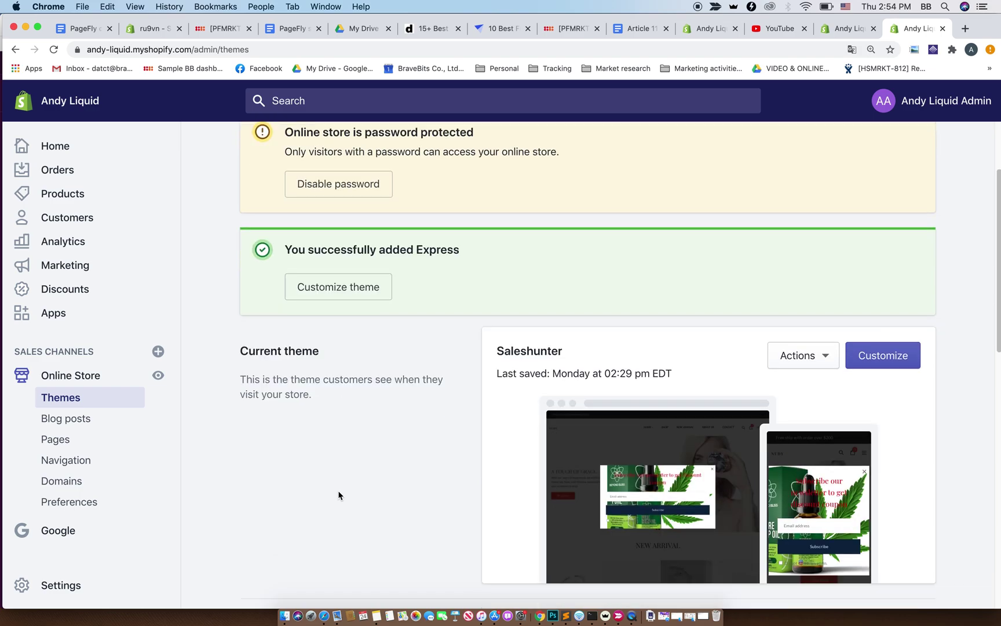
scroll(340, 494, "up", 3)
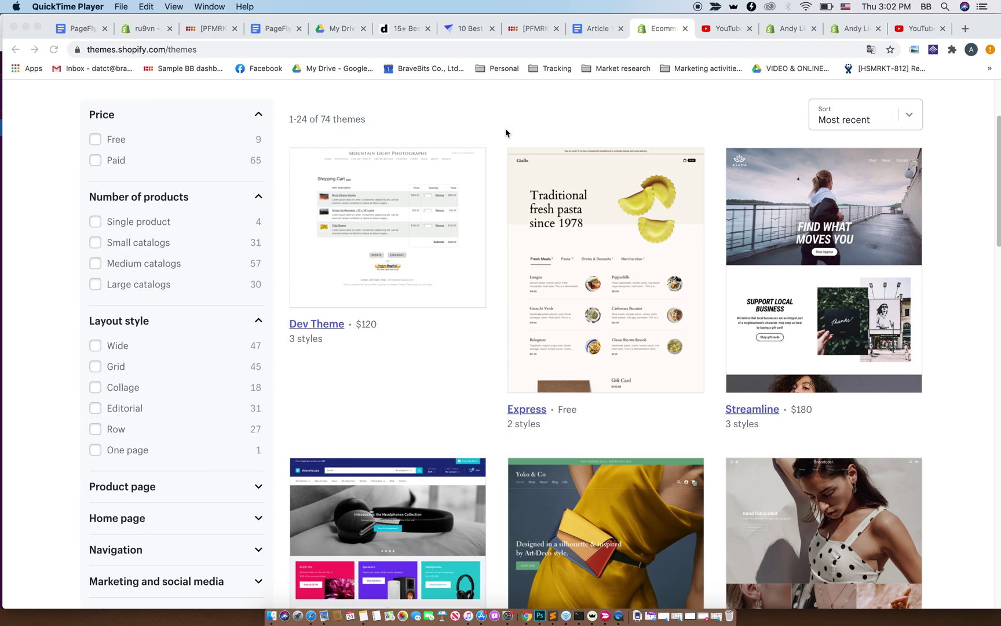
Browse the all-themes grid and open the $180 Streamline theme's details page
scroll(447, 404, "down", 5)
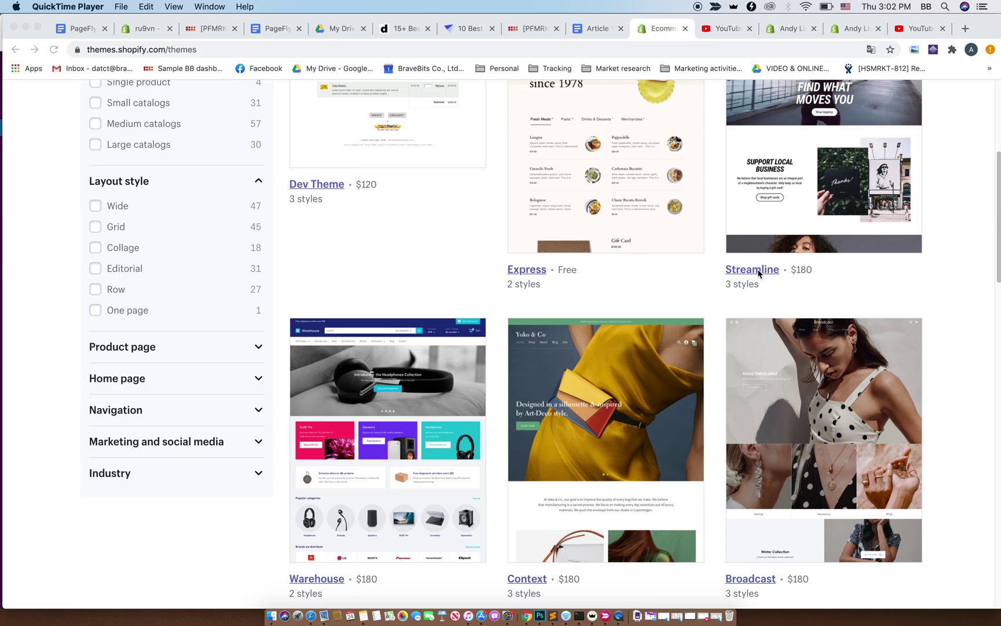
scroll(759, 274, "down", 2)
scroll(761, 301, "up", 4)
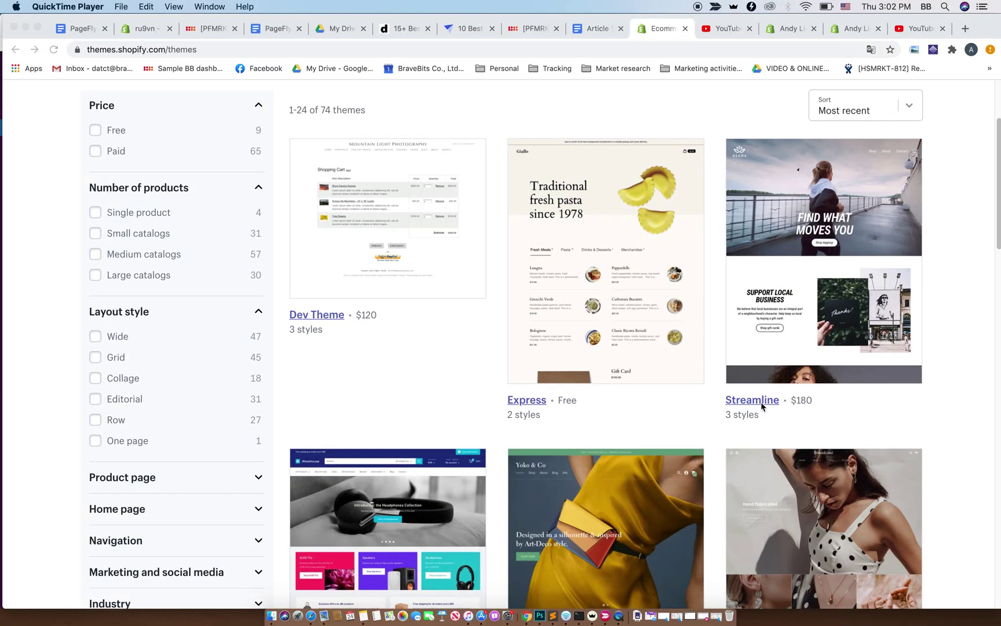
left_click(762, 405)
left_click(738, 404)
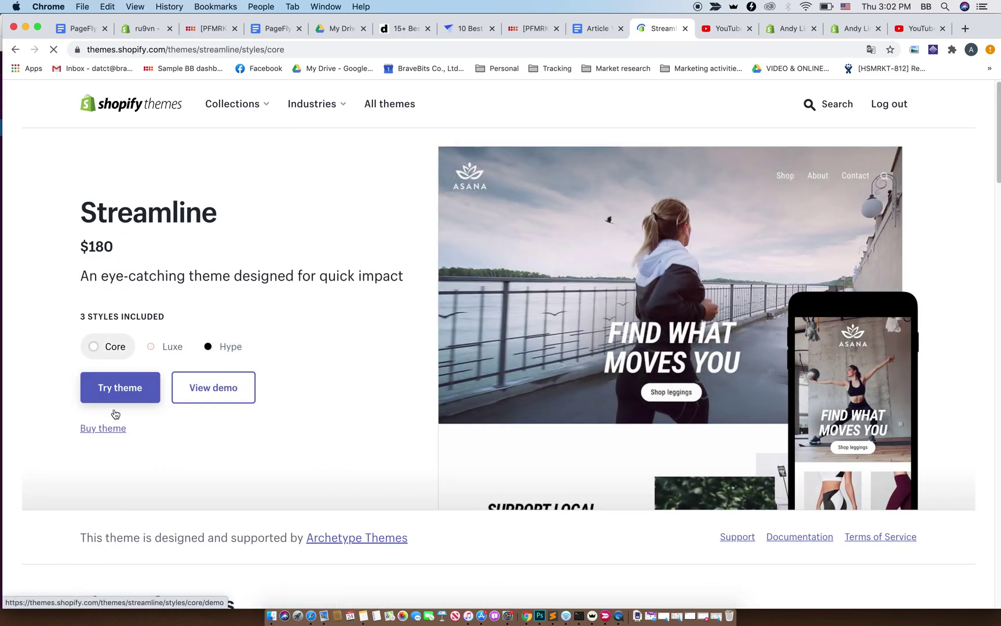
Start a free trial of the Streamline theme with Try theme
left_click(115, 392)
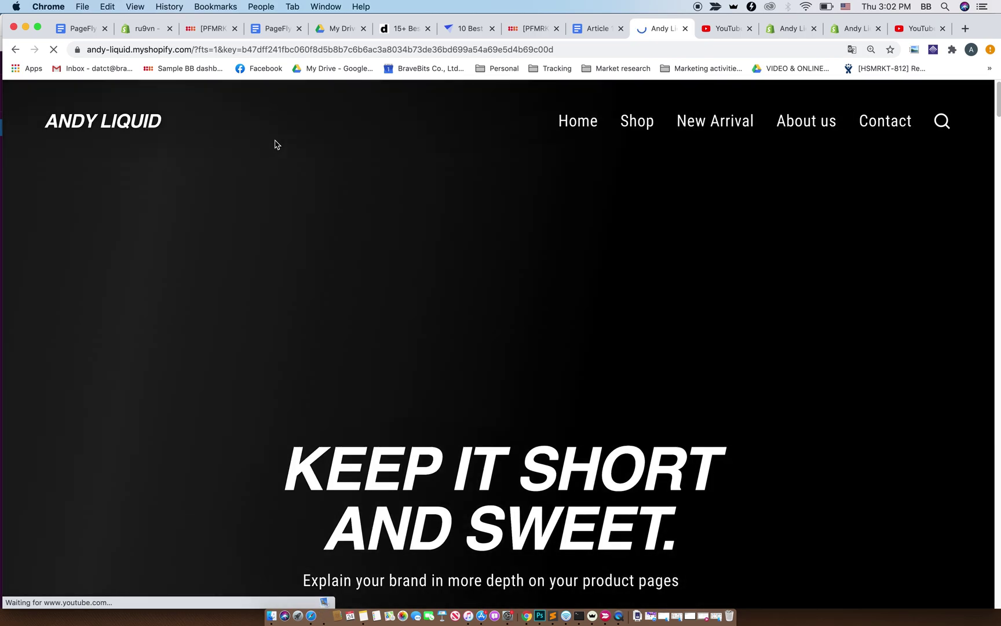
Scroll the Streamline Core preview down to the footer, then go back to Streamline's page
scroll(575, 283, "down", 7)
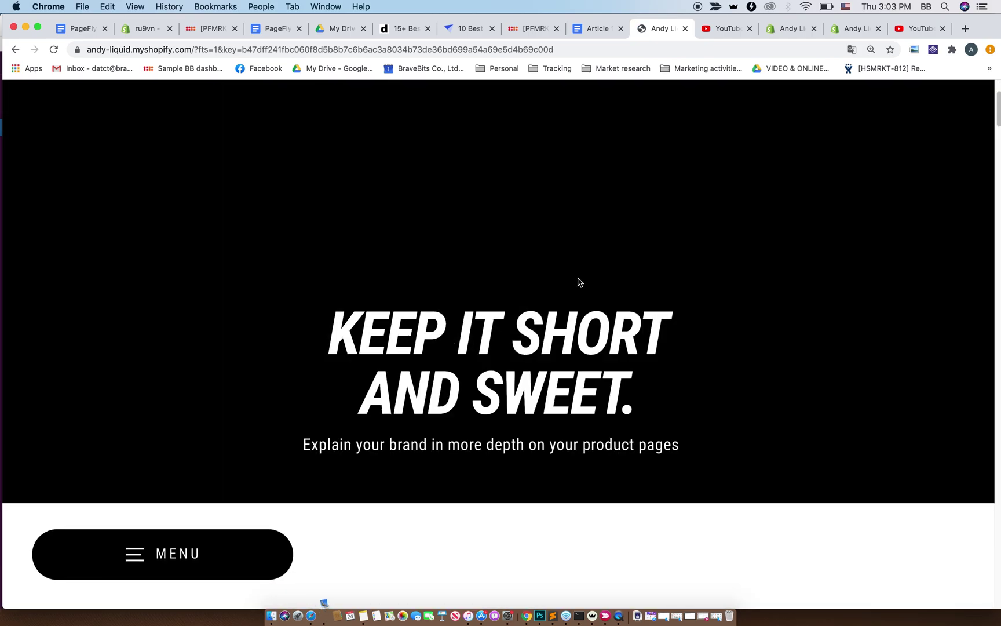
scroll(578, 282, "down", 4)
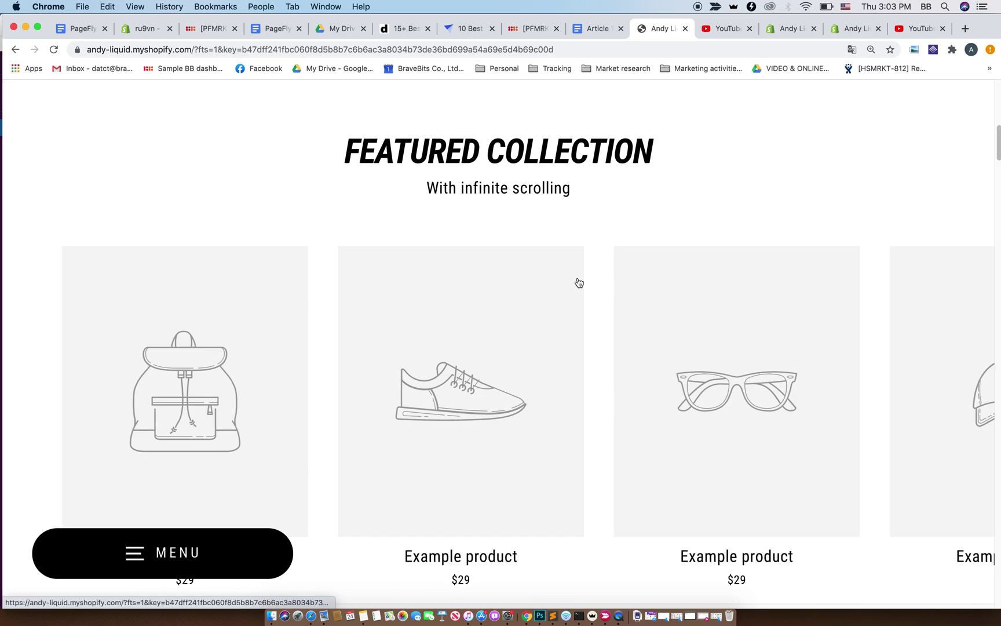
scroll(660, 319, "down", 7)
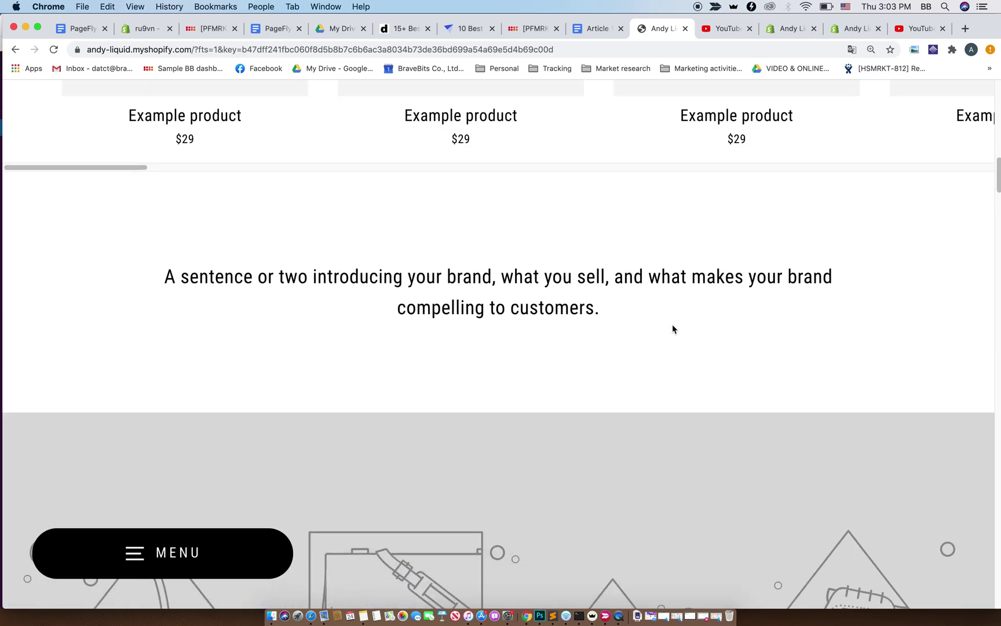
scroll(672, 325, "down", 7)
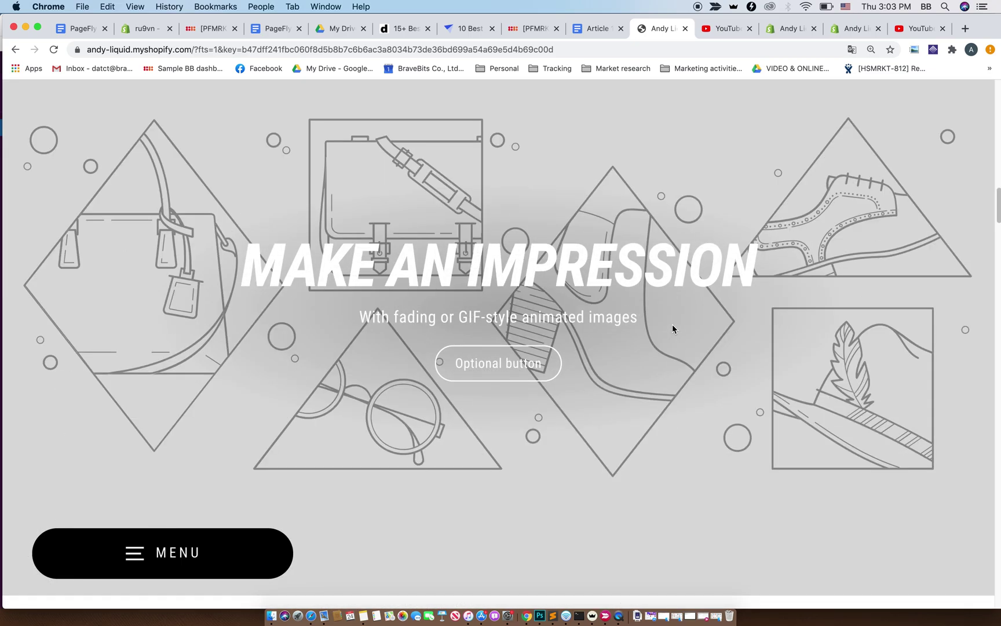
scroll(672, 327, "down", 1)
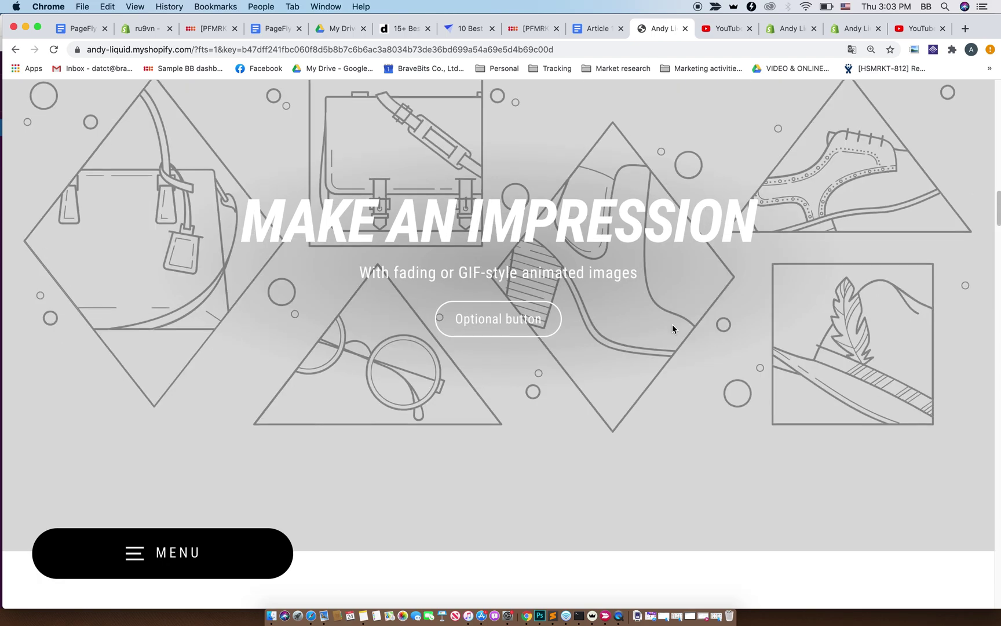
scroll(671, 328, "down", 9)
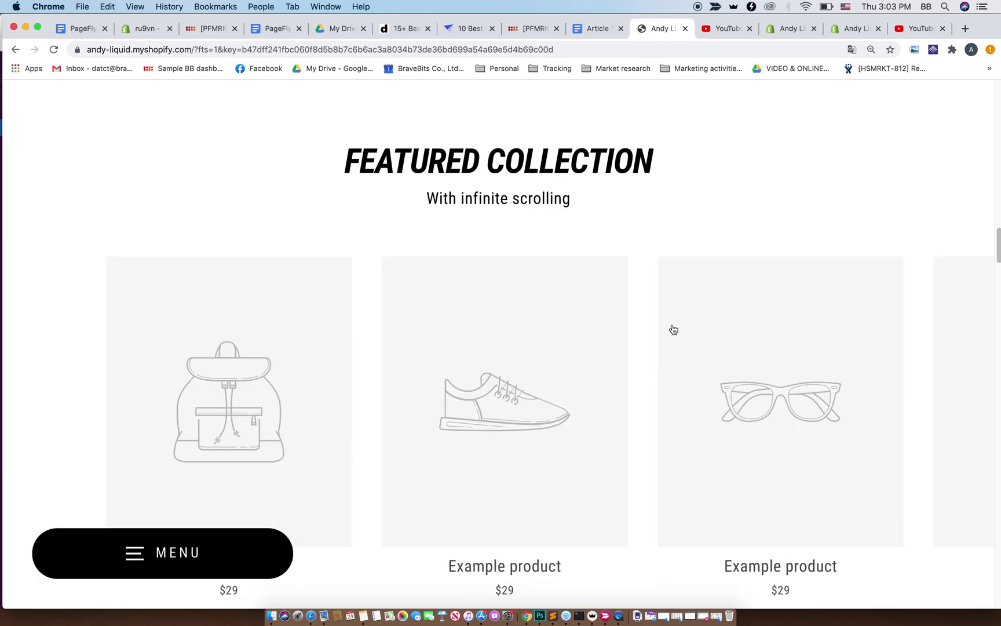
scroll(673, 330, "down", 15)
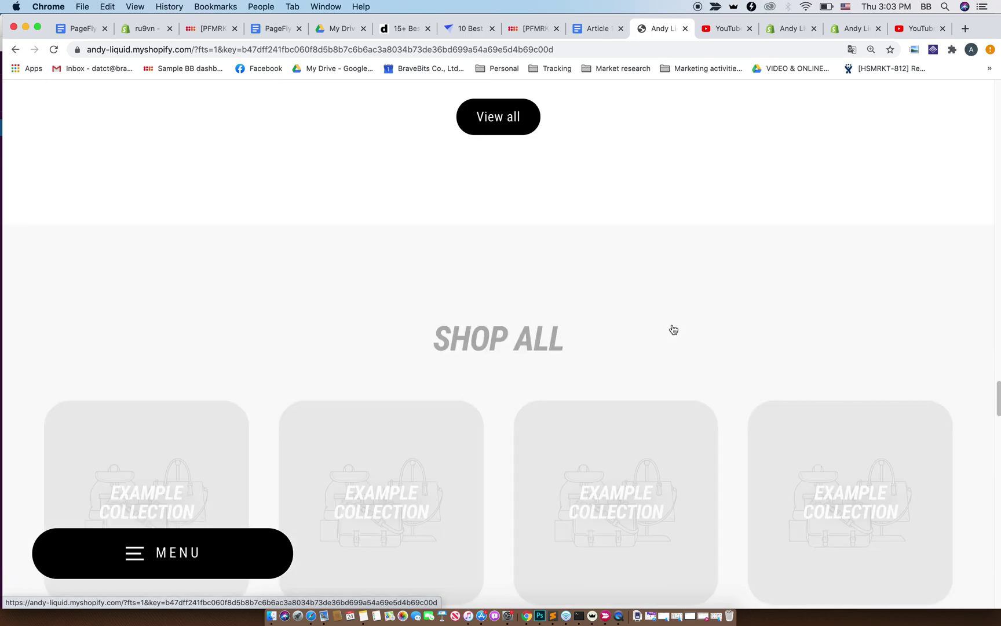
scroll(673, 329, "down", 8)
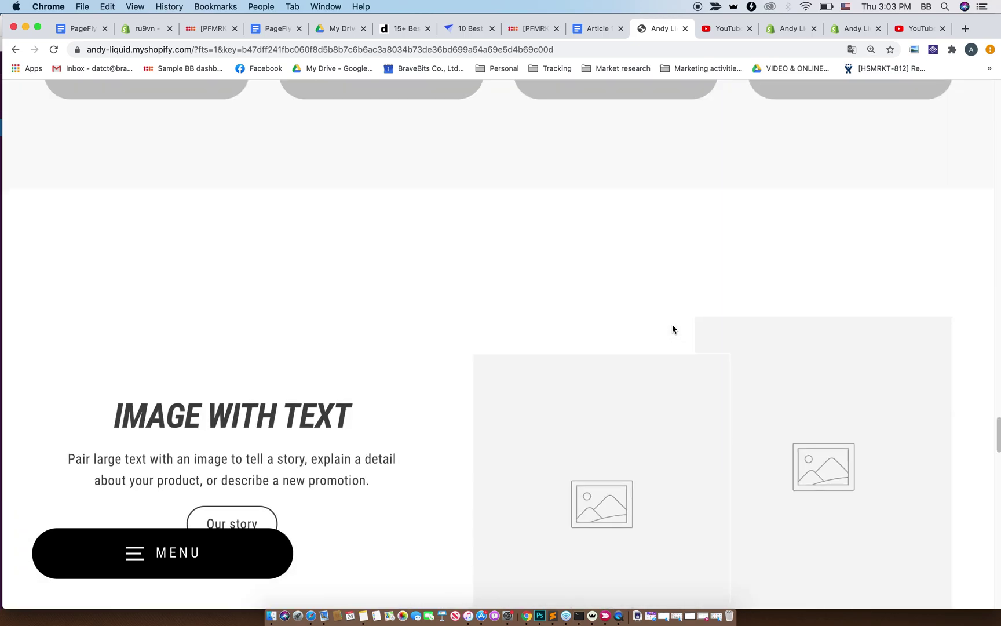
scroll(672, 328, "down", 15)
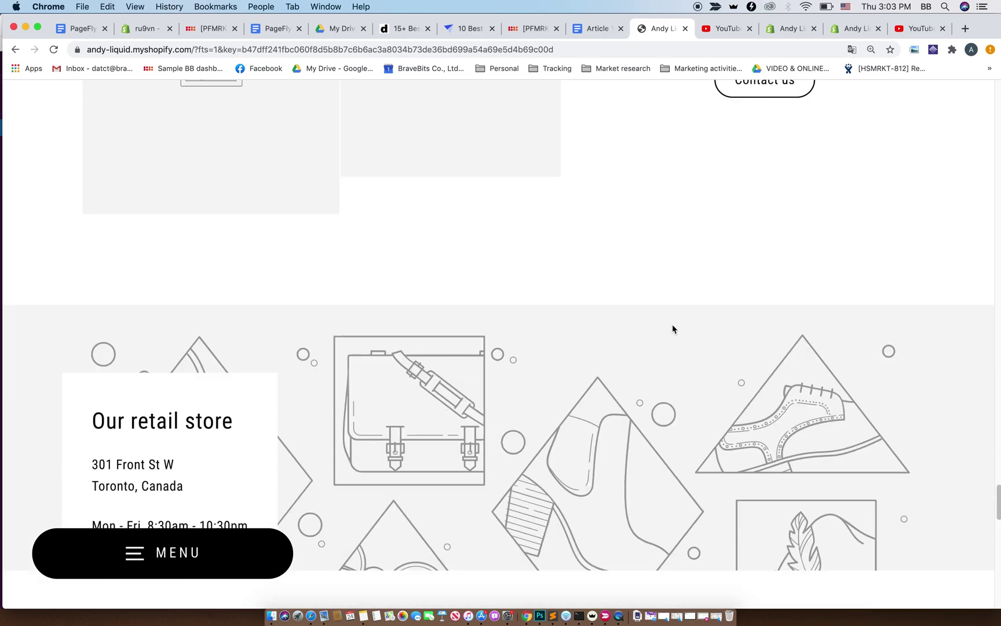
scroll(671, 329, "down", 20)
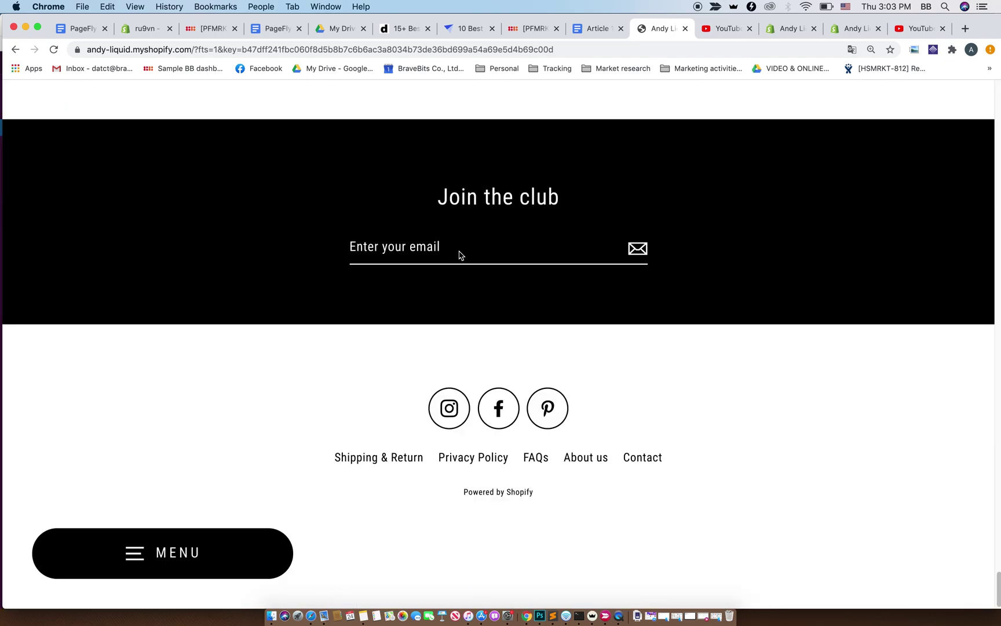
key("super+bracketleft")
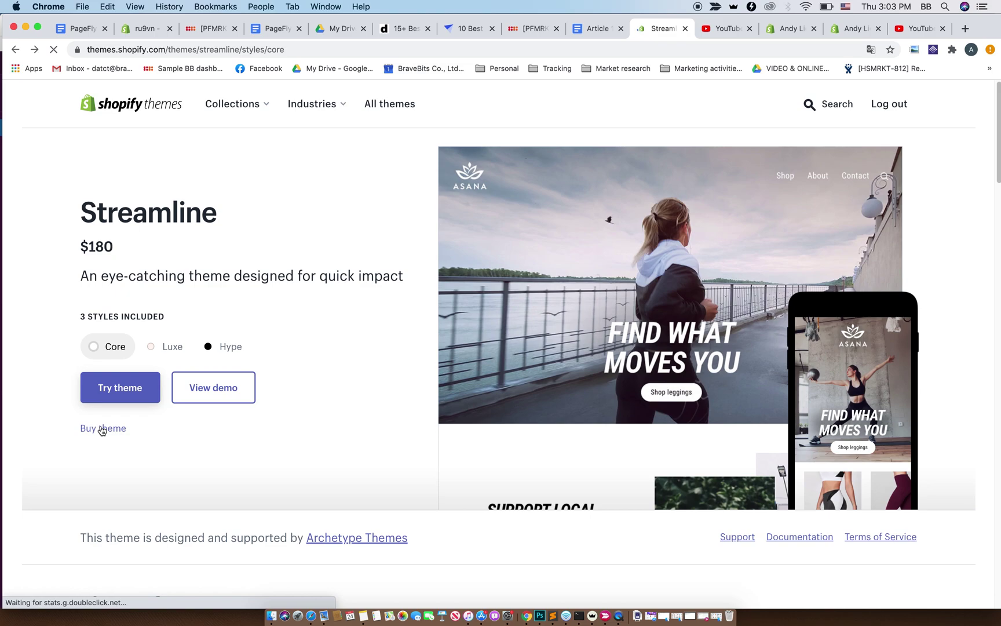
Choose Buy theme for the $180 Streamline theme
left_click(102, 430)
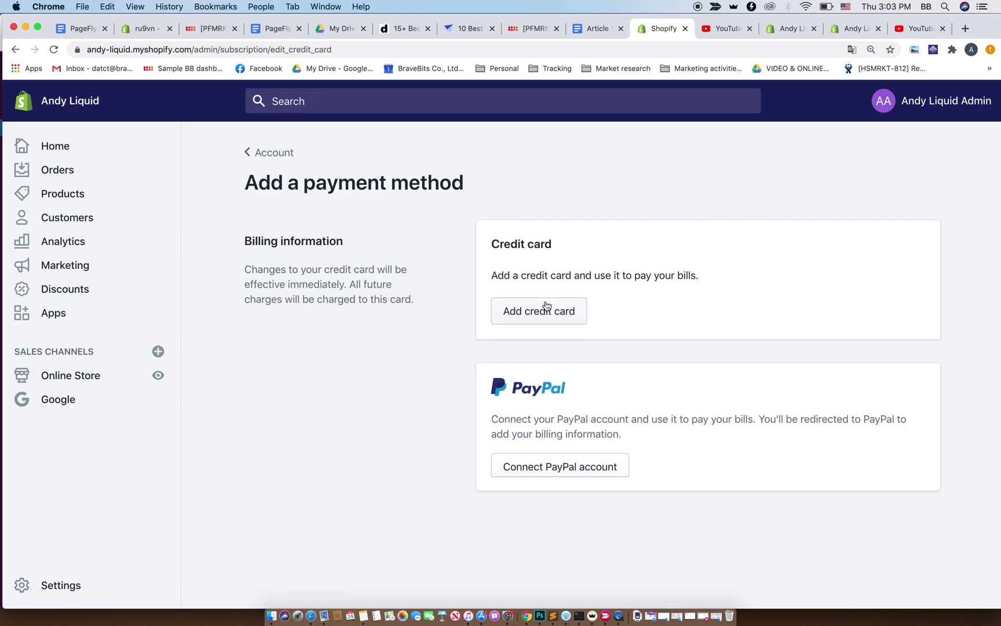
left_click(574, 476)
Open Online Store themes and scroll to the theme library listing the Streamline trial and Express
left_click(75, 381)
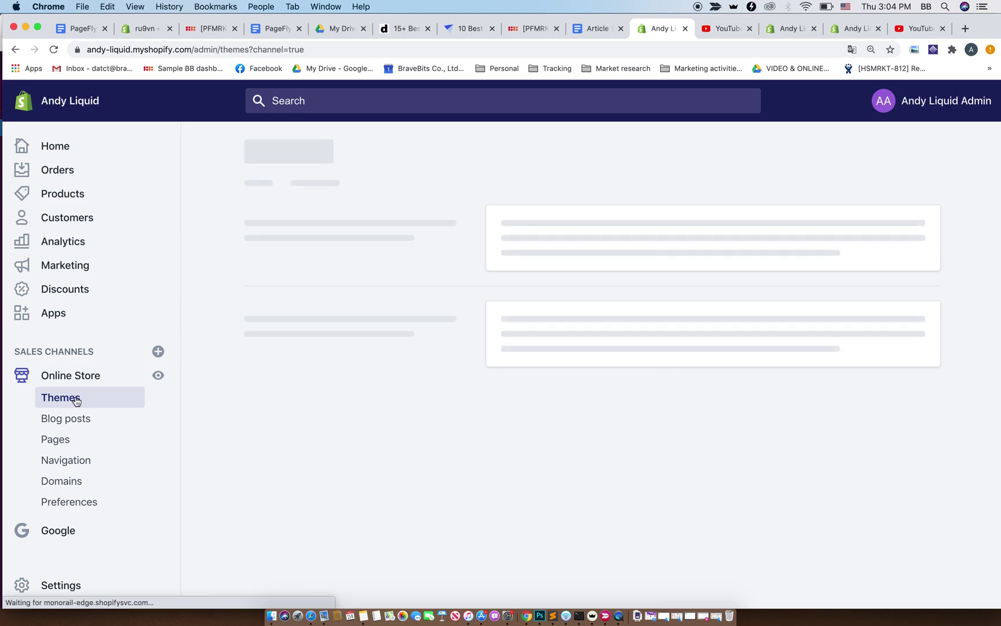
scroll(460, 451, "down", 3)
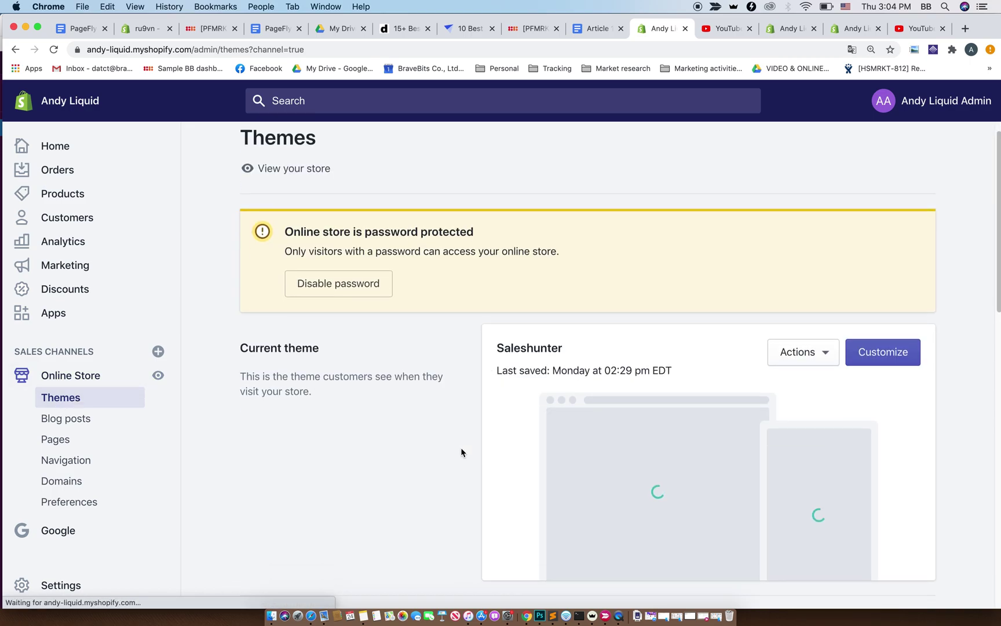
scroll(459, 449, "down", 5)
scroll(459, 449, "up", 8)
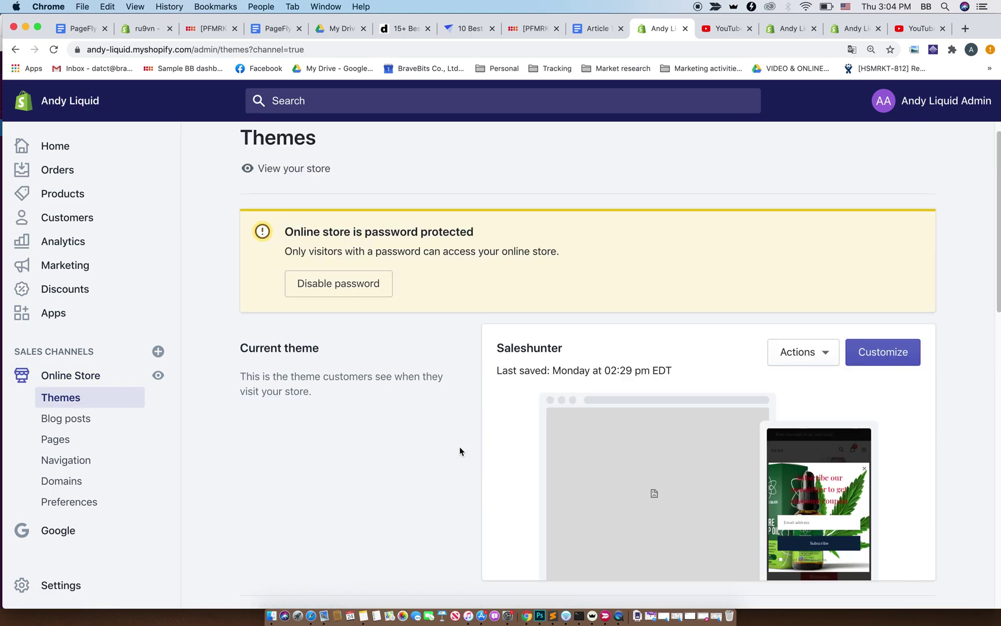
scroll(348, 376, "down", 9)
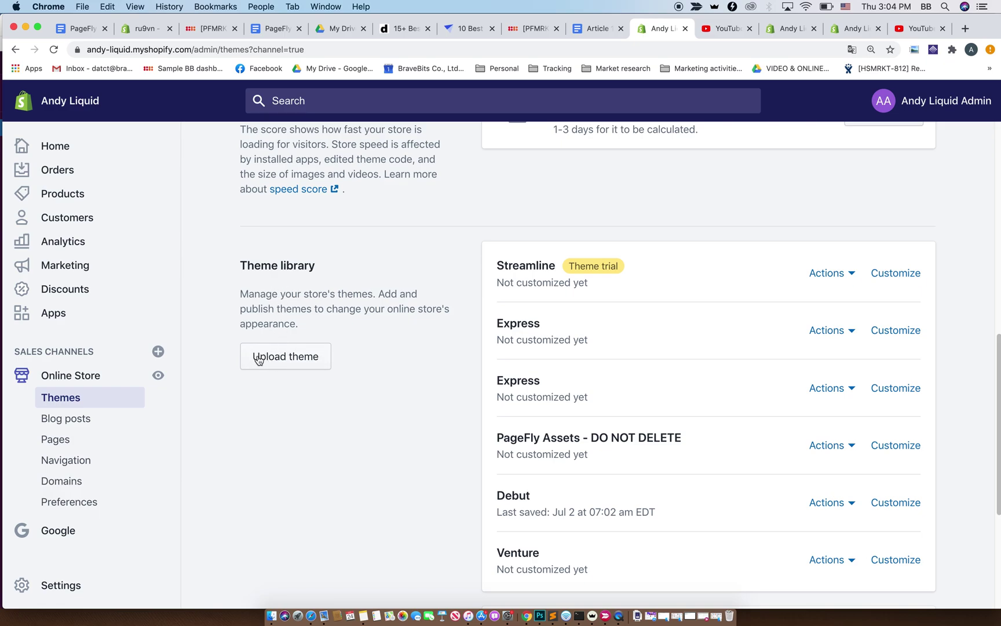
left_click(303, 363)
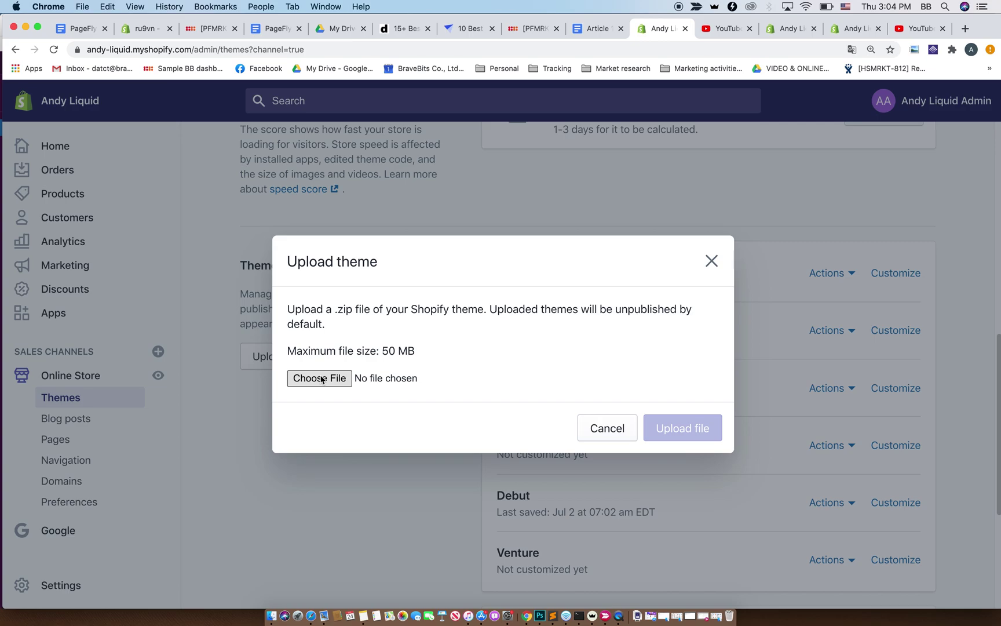
left_click(319, 379)
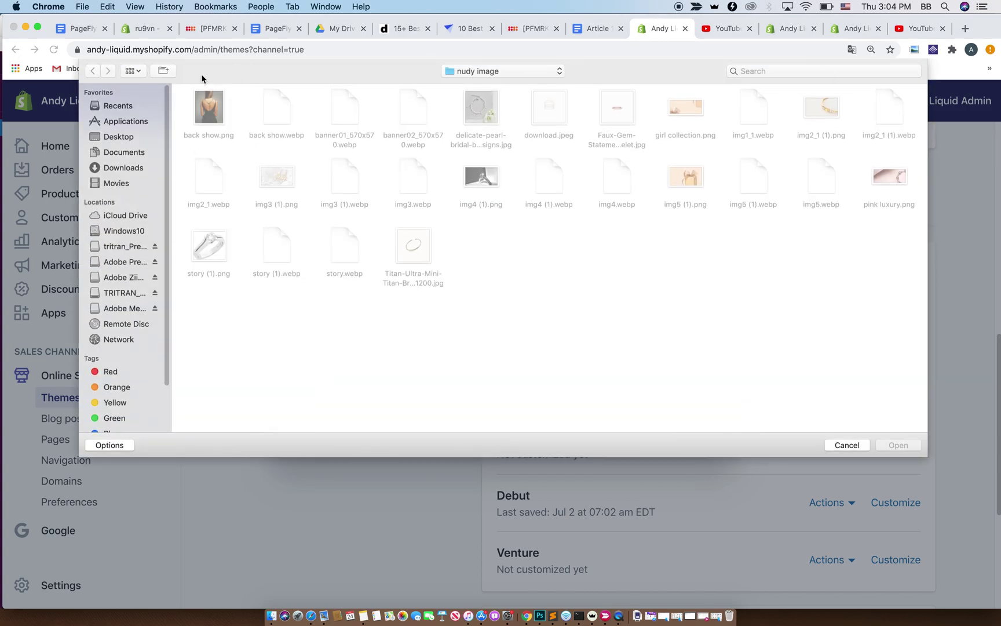
left_click(844, 449)
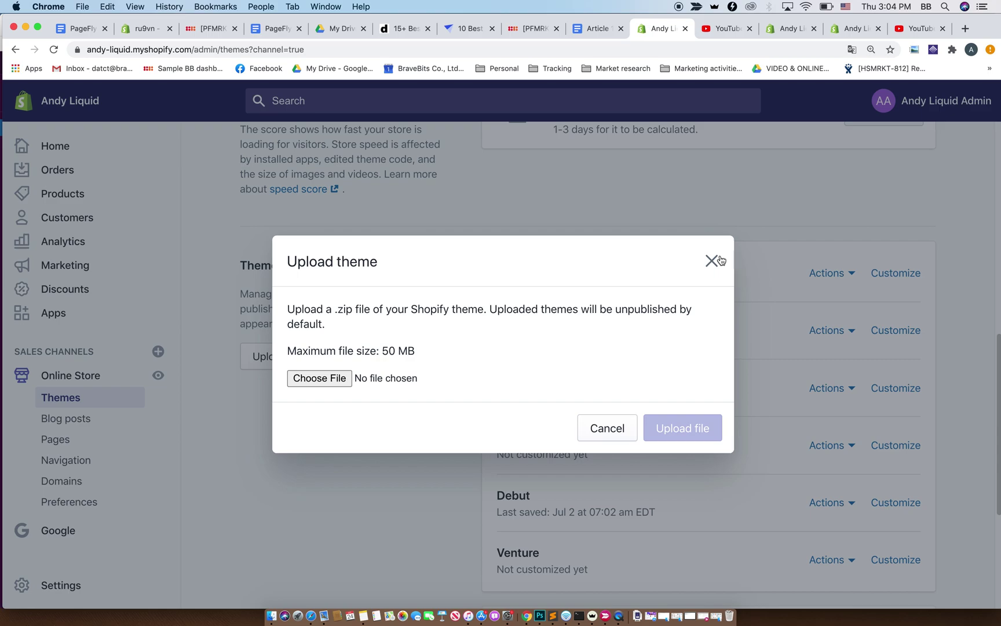
left_click(720, 260)
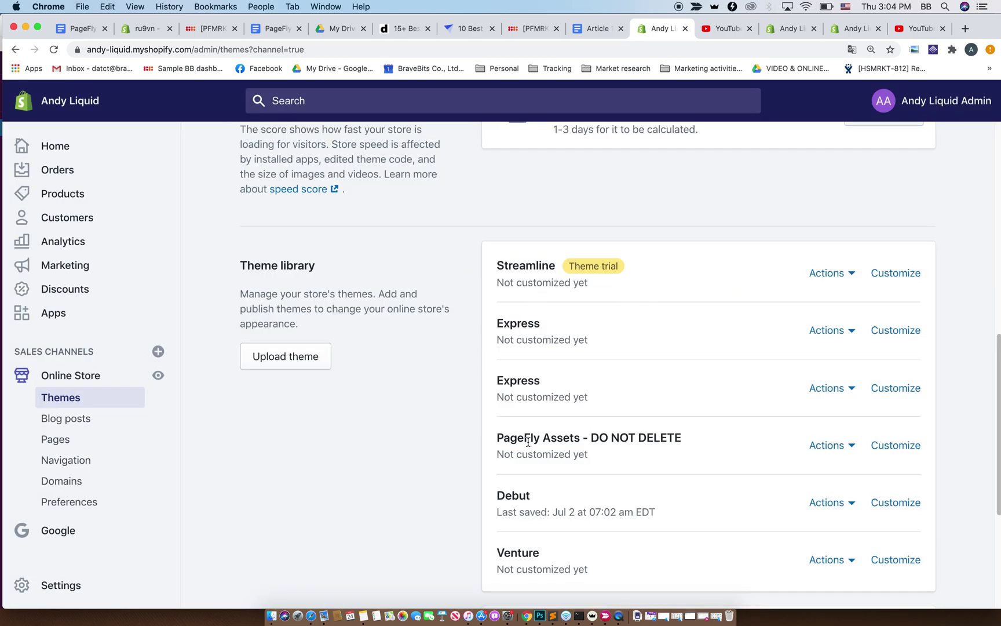
scroll(551, 286, "down", 2)
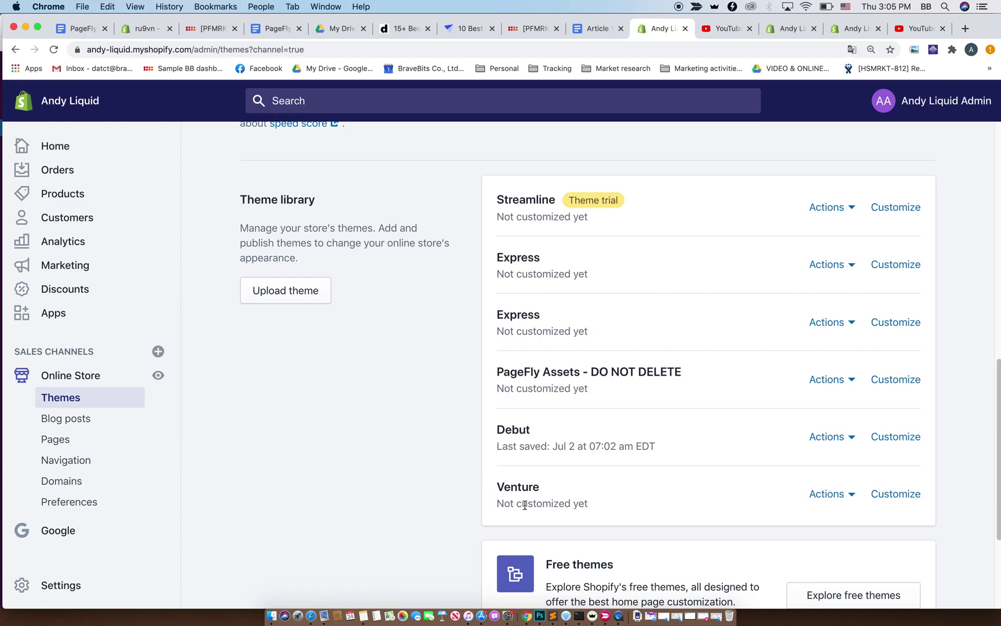
scroll(530, 496, "down", 3)
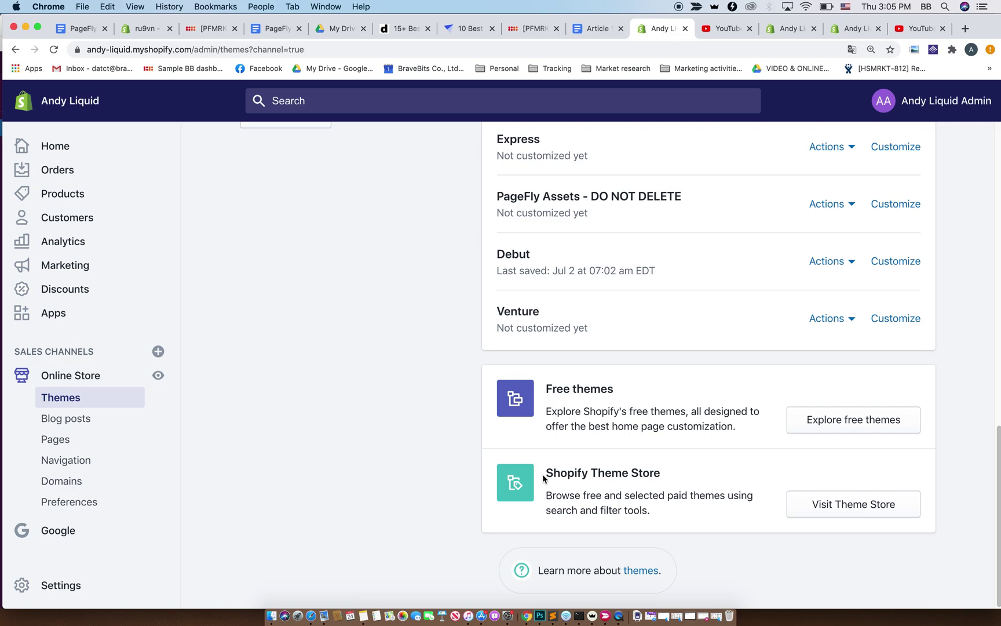